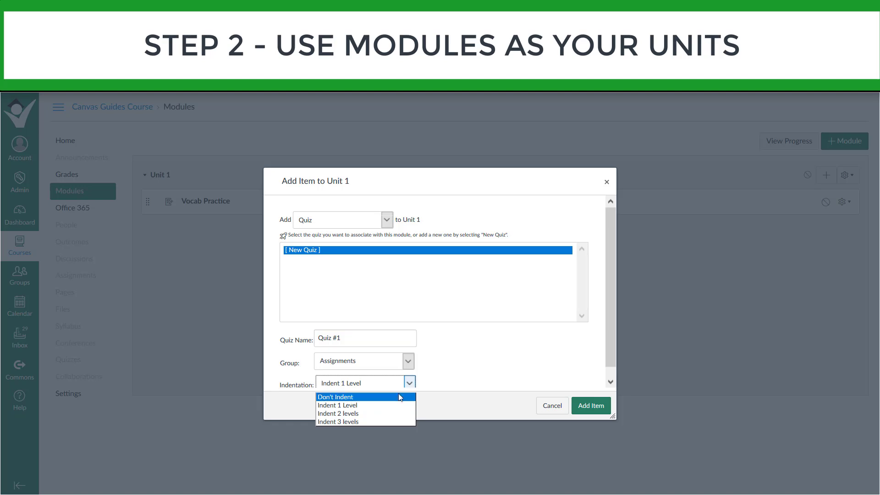
# Step: Add the new quiz "Quiz #1" to Unit 1 in the Assignments group with one level of indentation
pyautogui.click(407, 388)
pyautogui.click(585, 405)
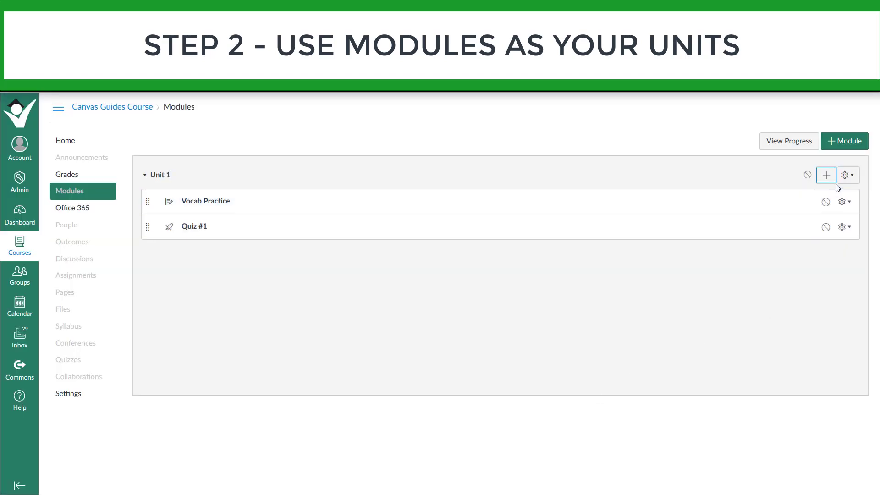
# Step: Add a new content page named "Unit 1 Content" to the Unit 1 module
pyautogui.click(826, 175)
pyautogui.click(382, 222)
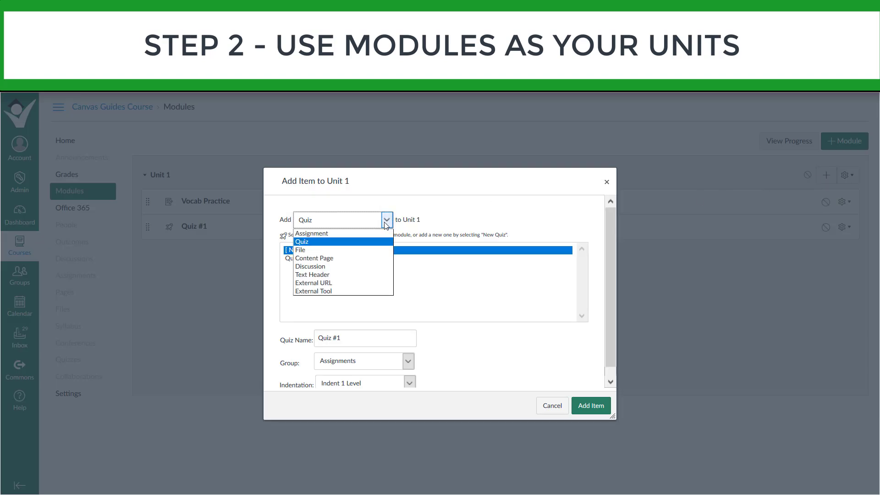
pyautogui.click(355, 258)
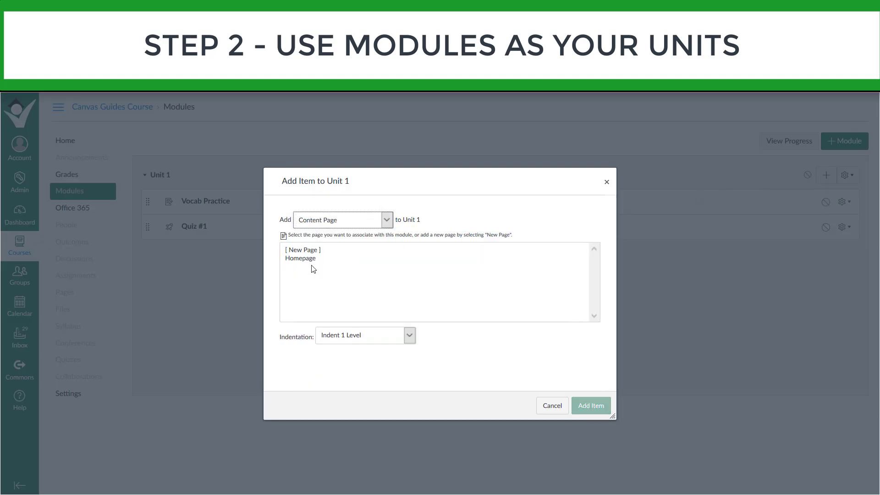
pyautogui.click(309, 252)
pyautogui.press('Tab')
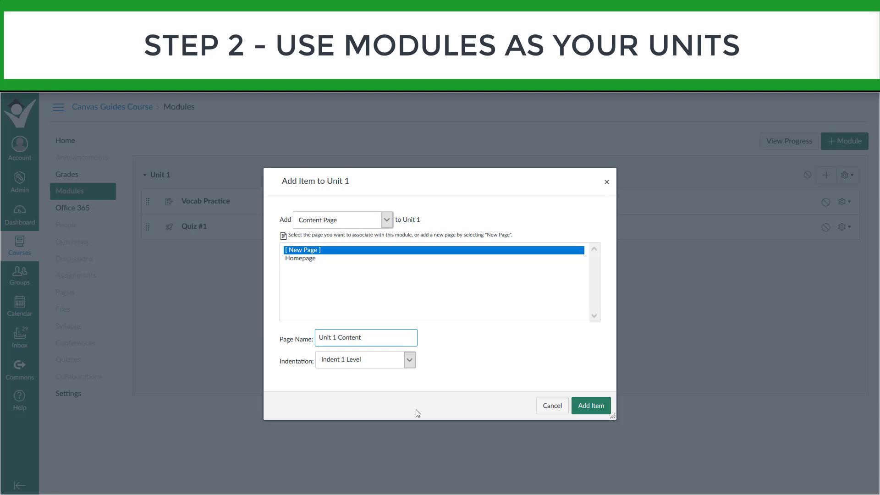
pyautogui.click(591, 406)
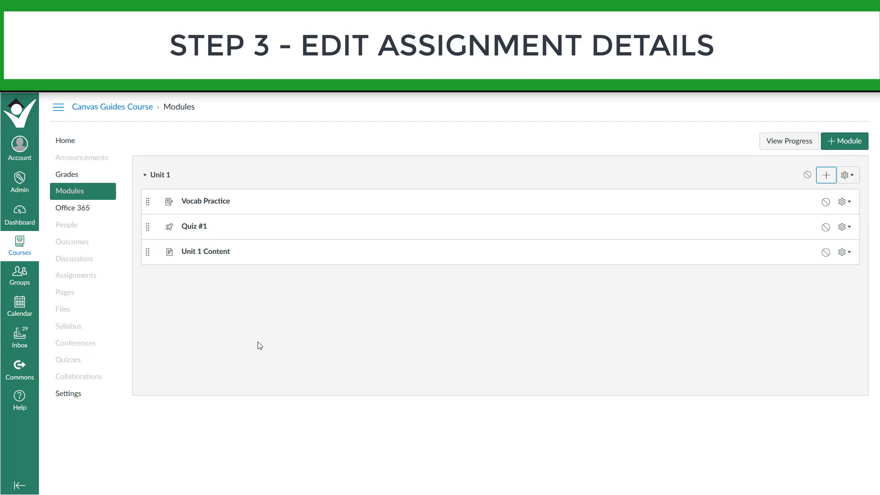
# Step: Open the Vocab Practice assignment for editing and set its points to 10
pyautogui.click(210, 206)
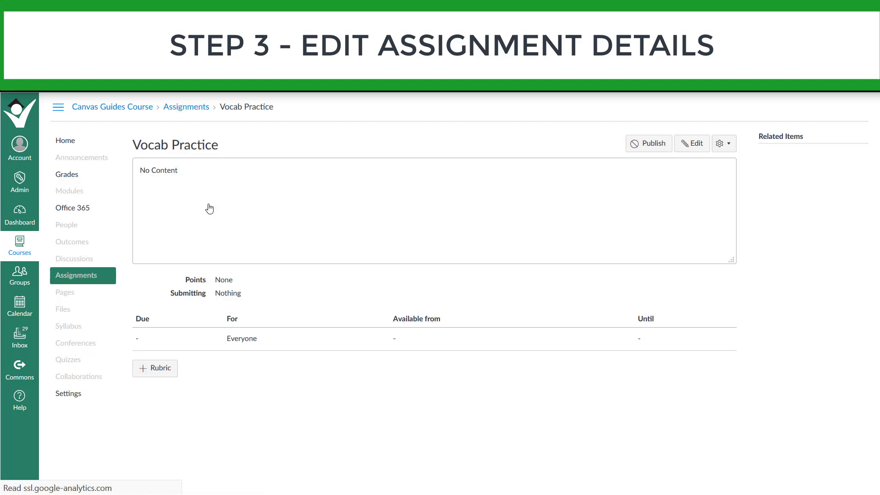
pyautogui.click(688, 146)
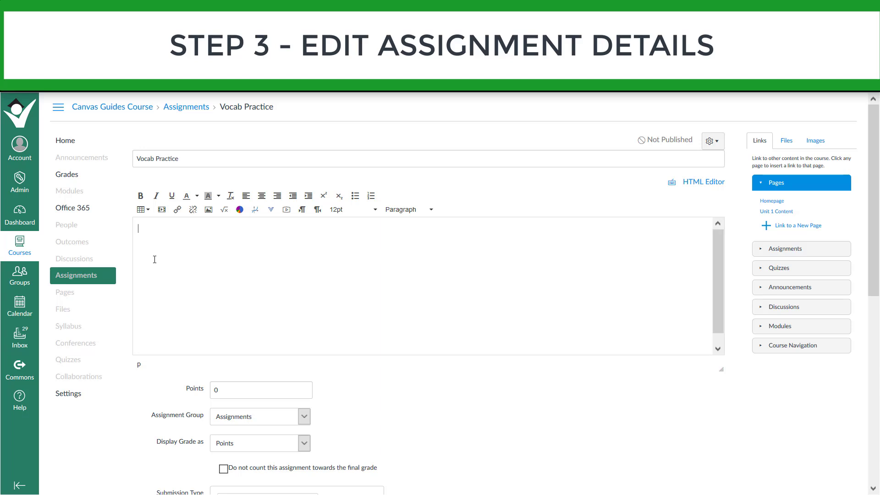
pyautogui.doubleClick(243, 393)
pyautogui.scroll(-3, 196, 389)
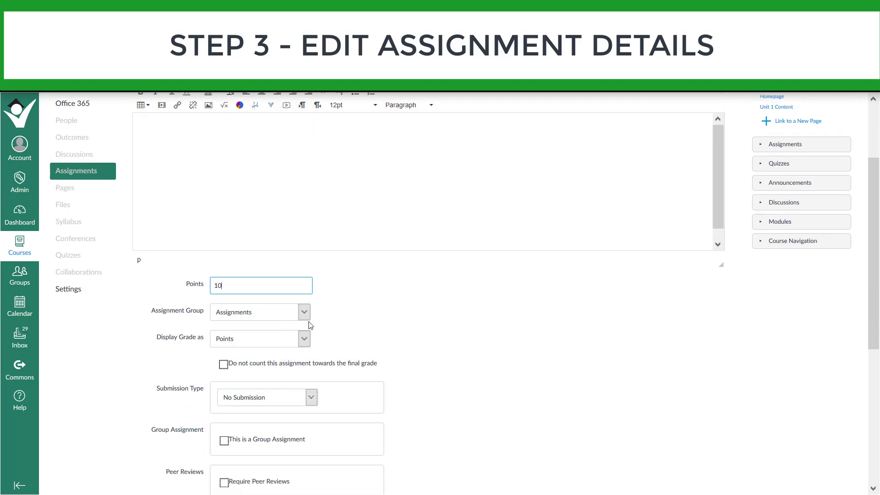
# Step: Review the assignment group and submission type options, keep them as they are, and save and publish the assignment
pyautogui.click(307, 316)
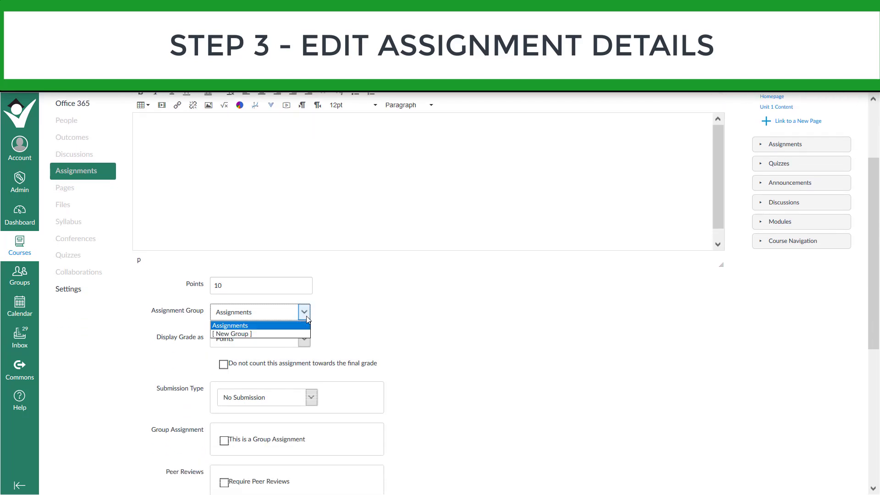
pyautogui.click(306, 316)
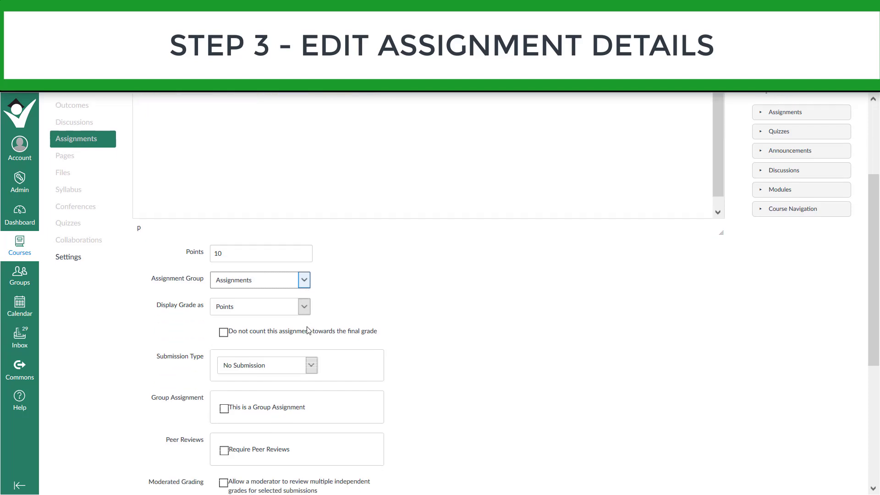
pyautogui.scroll(-3, 308, 319)
pyautogui.click(310, 295)
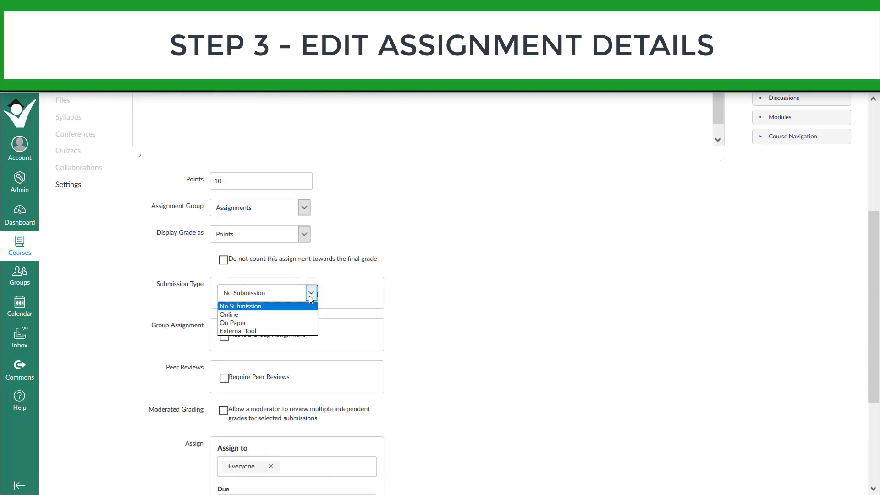
pyautogui.scroll(-5, 385, 314)
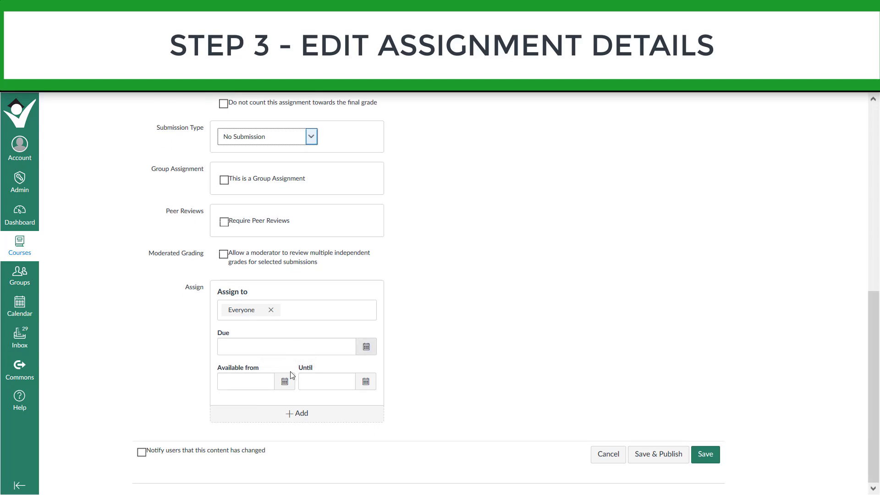
pyautogui.click(657, 454)
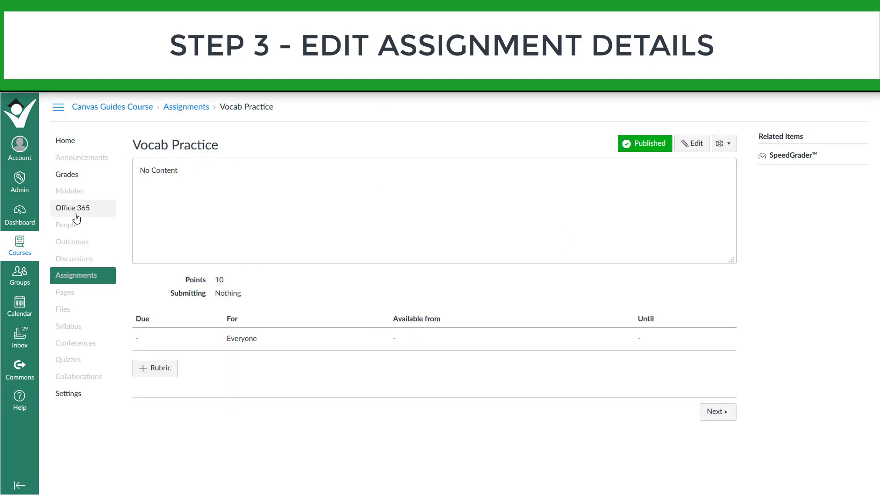
# Step: Return to the course modules and add a new module named "Unit 2"
pyautogui.click(70, 193)
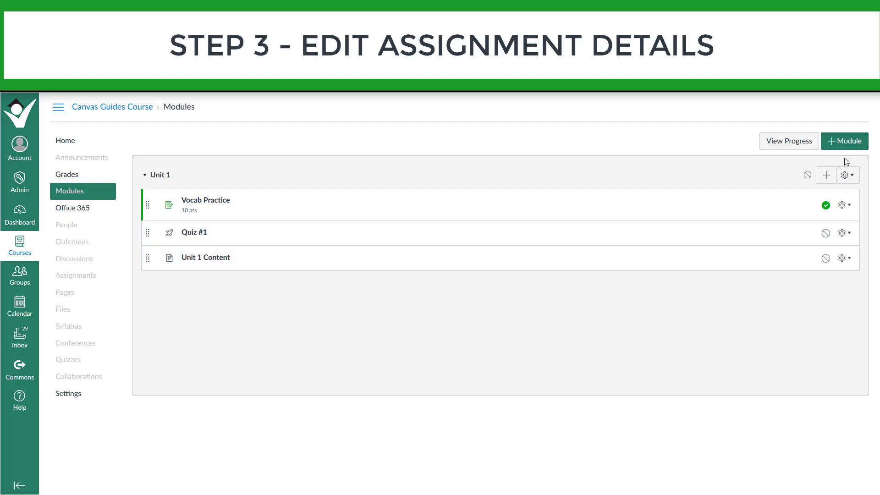
pyautogui.click(826, 177)
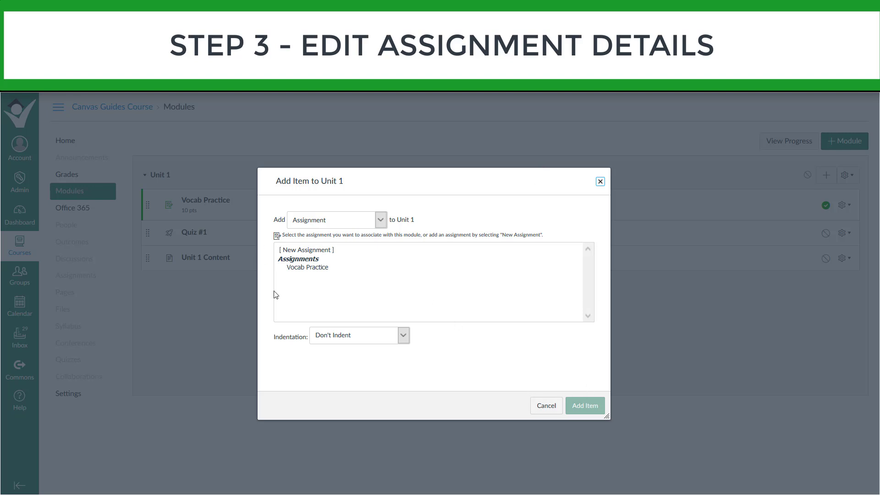
pyautogui.click(550, 407)
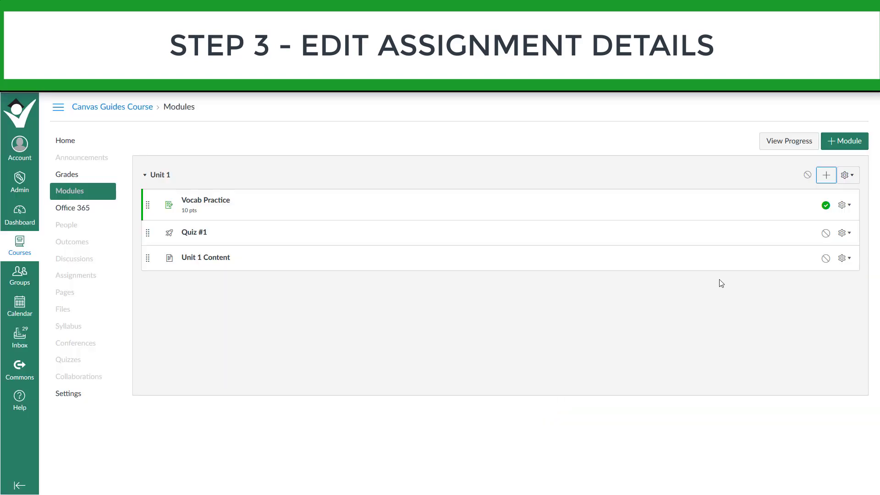
pyautogui.click(834, 143)
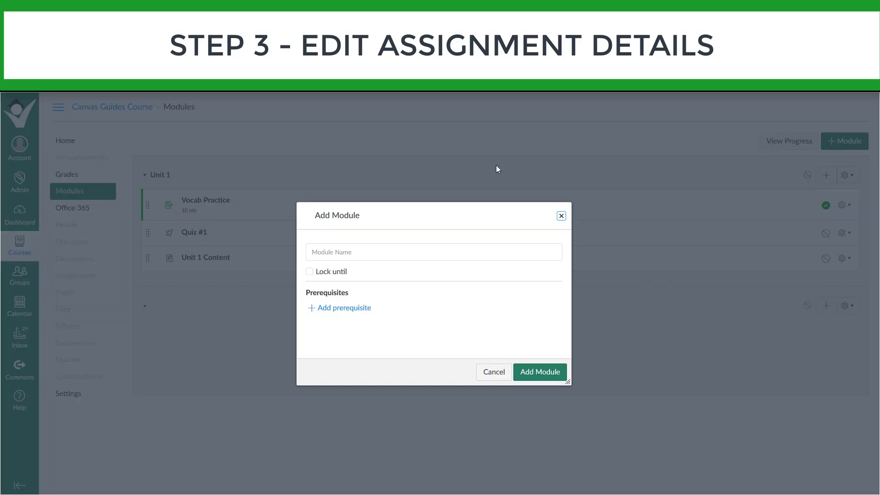
pyautogui.click(359, 254)
pyautogui.write('Uni')
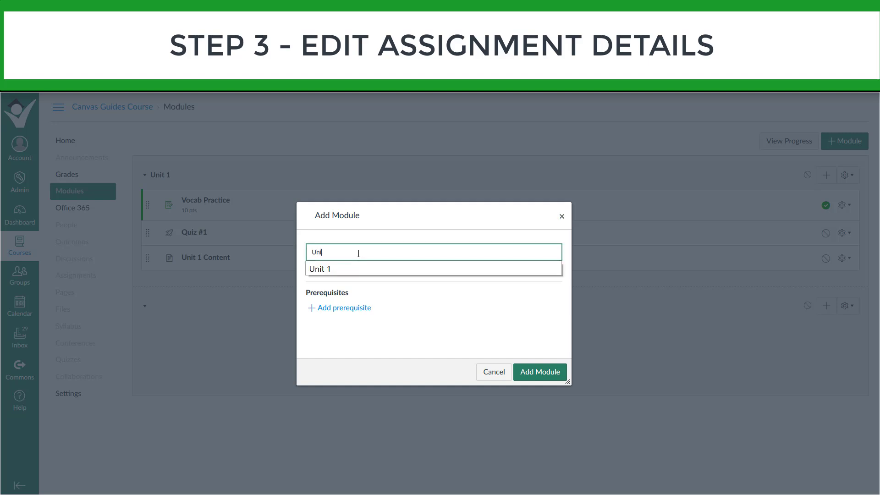
pyautogui.write('t 2')
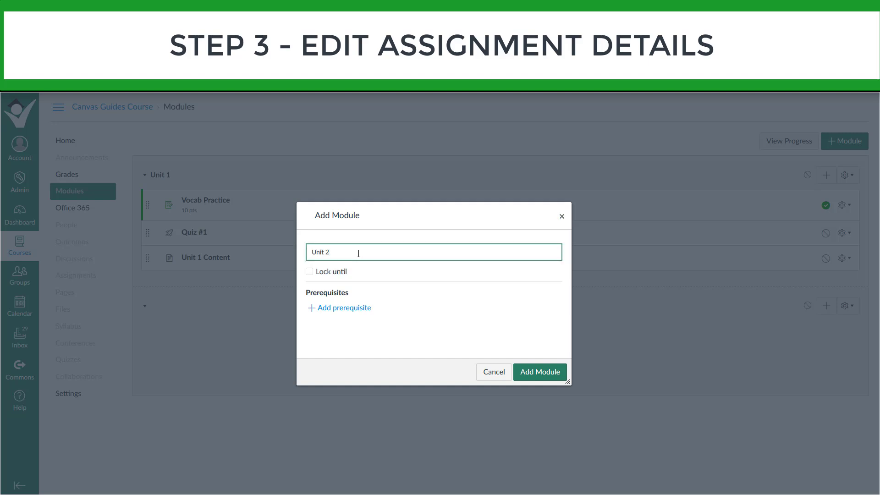
pyautogui.click(523, 374)
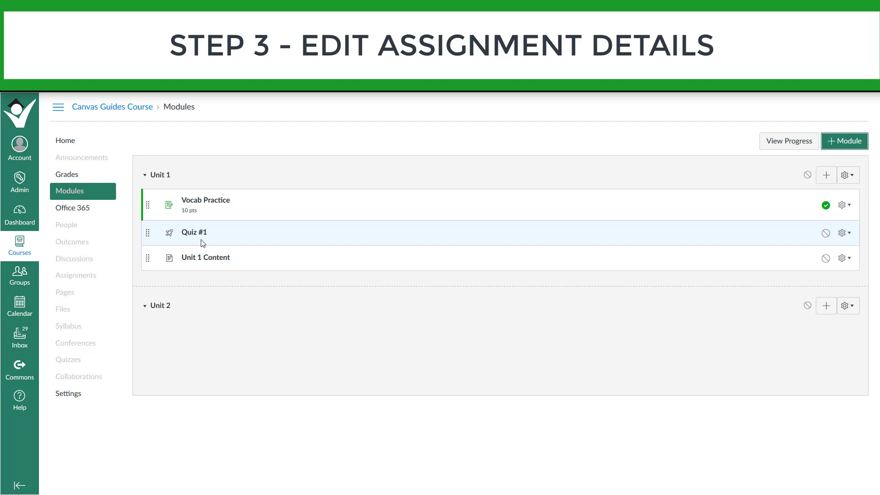
# Step: Publish Quiz #1, the Unit 1 Content page and the Unit 1 module itself
pyautogui.click(826, 233)
pyautogui.click(825, 258)
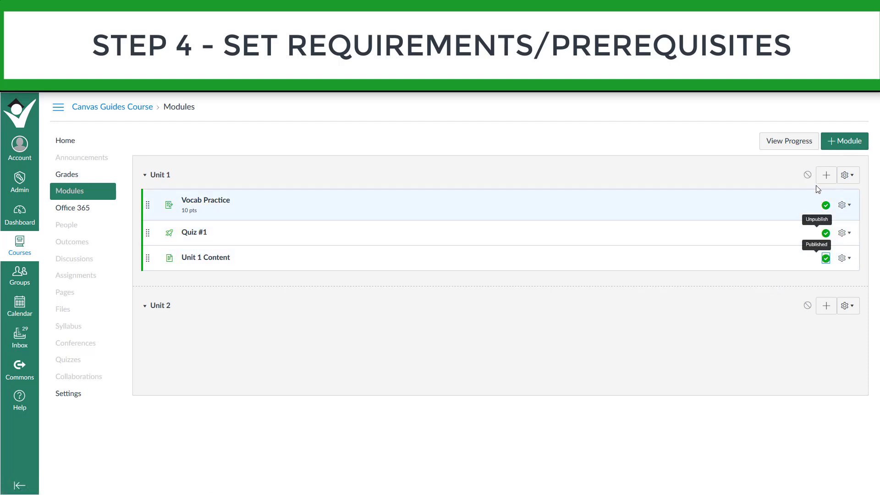
pyautogui.click(807, 176)
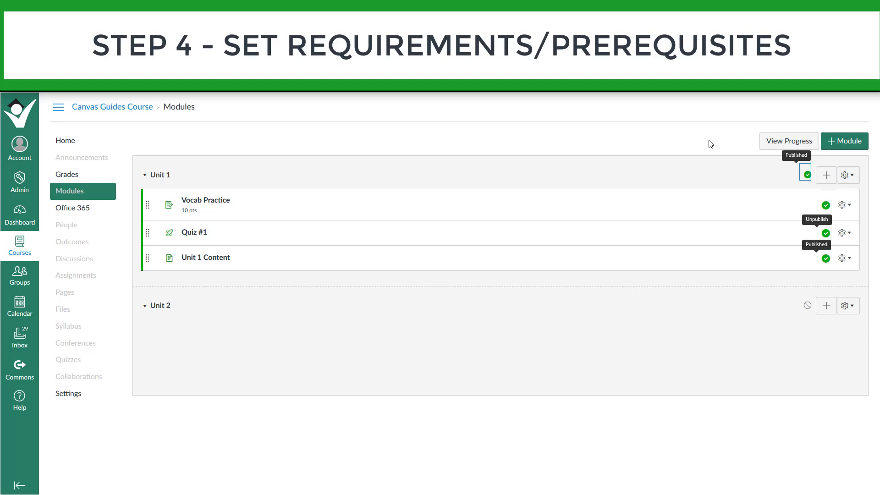
# Step: Edit the Unit 1 module settings and add a requirement that students submit the Vocab Practice assignment
pyautogui.click(852, 180)
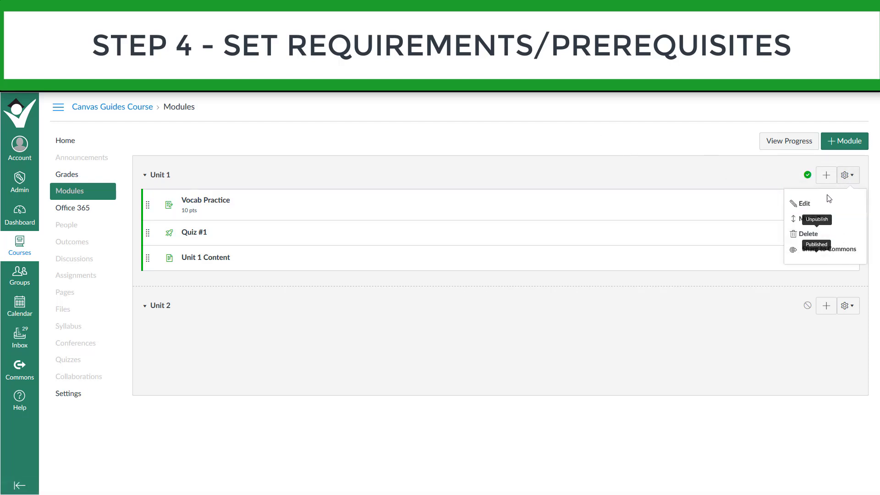
pyautogui.click(805, 203)
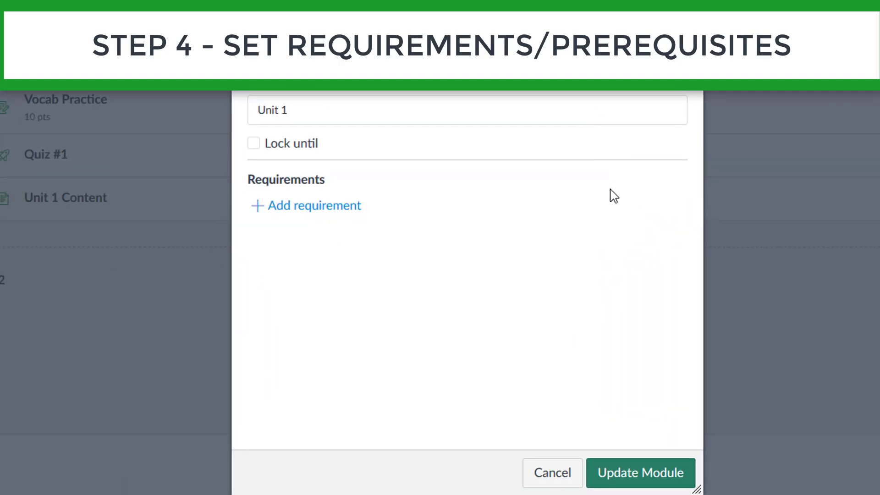
pyautogui.click(320, 207)
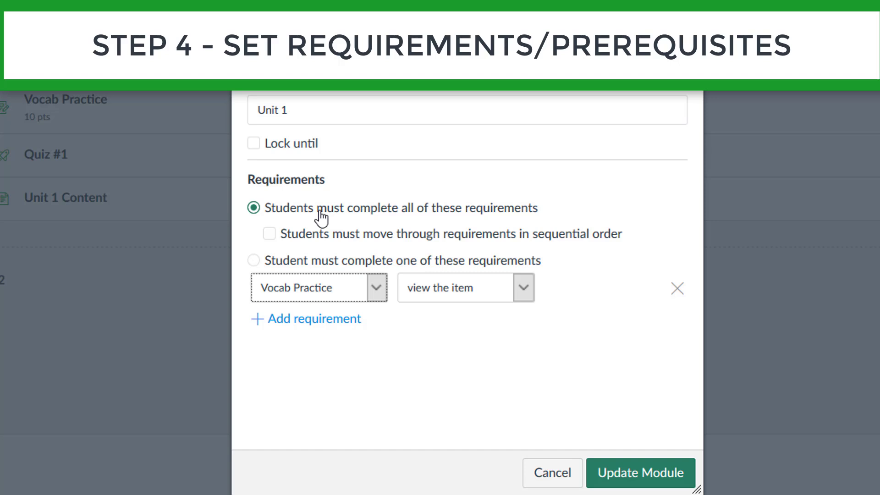
pyautogui.click(523, 288)
pyautogui.click(464, 339)
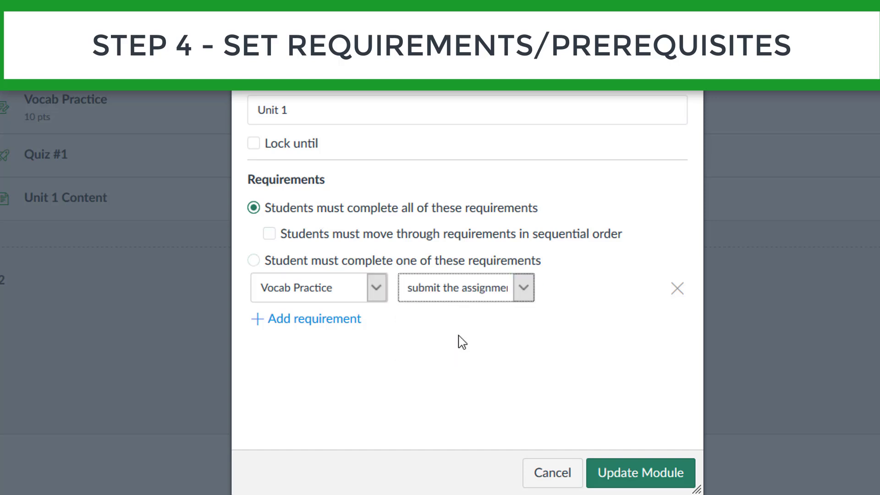
# Step: Add a second Unit 1 requirement that students score at least 10 on Quiz #1
pyautogui.click(337, 324)
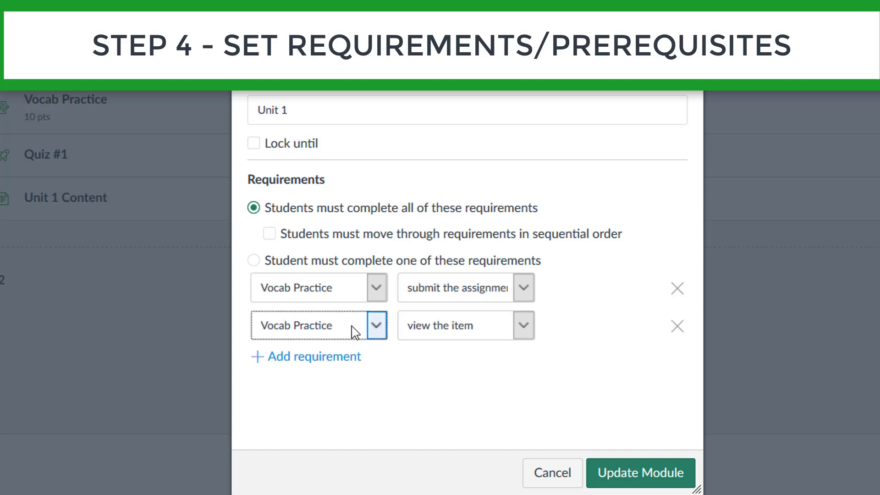
pyautogui.click(376, 327)
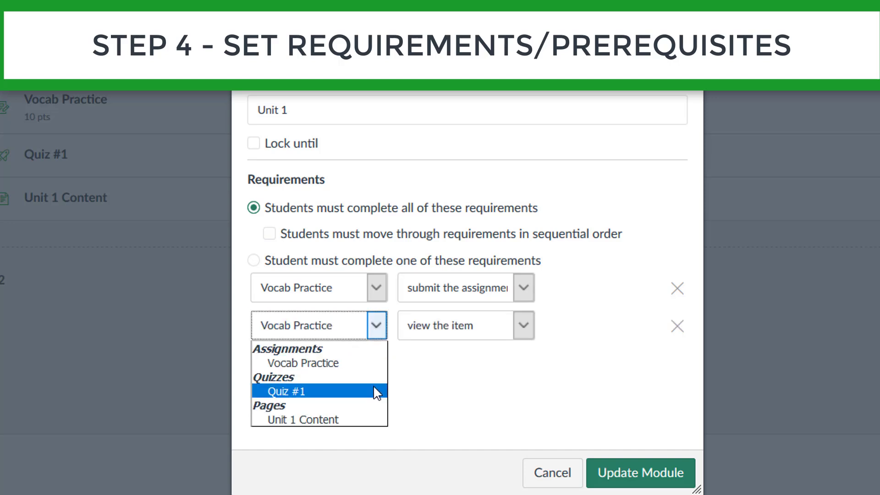
pyautogui.click(321, 395)
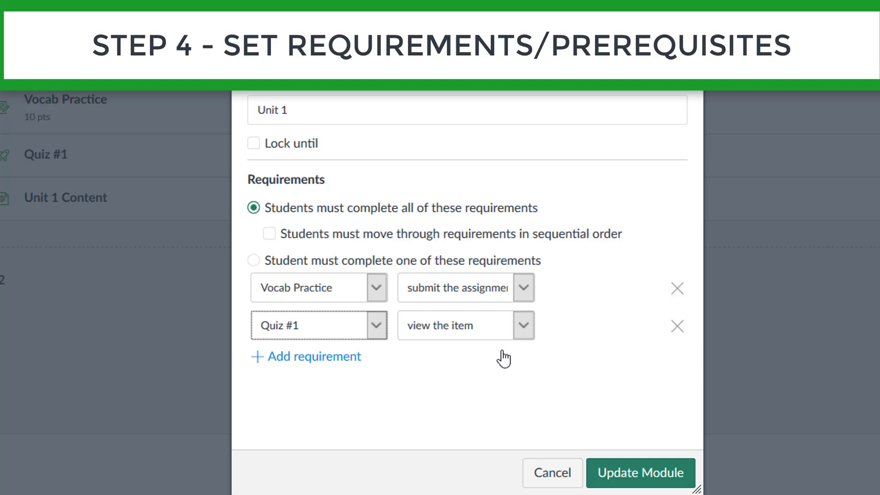
pyautogui.click(524, 326)
pyautogui.click(476, 376)
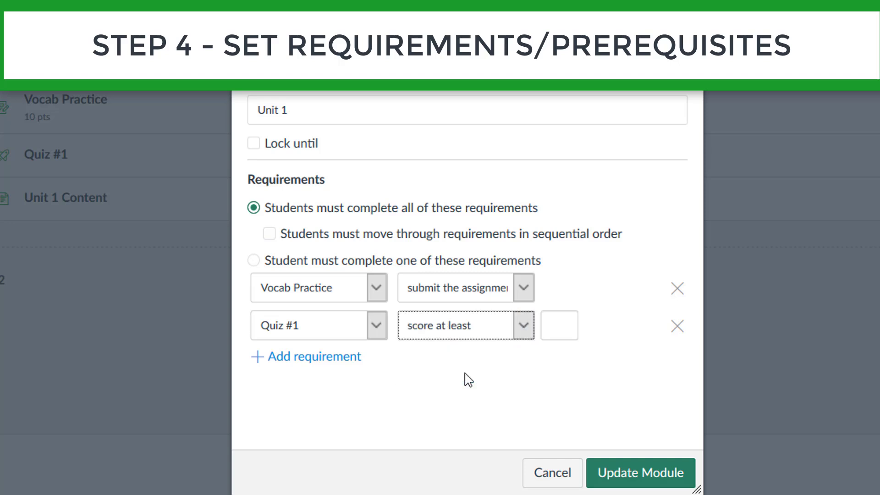
pyautogui.click(554, 329)
pyautogui.write('10')
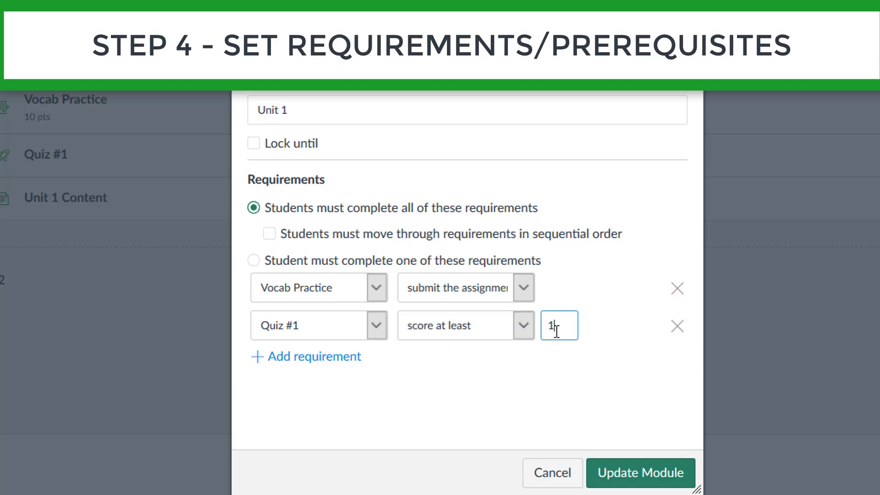
# Step: Add a requirement to view the Unit 1 Content page and update the module
pyautogui.click(316, 367)
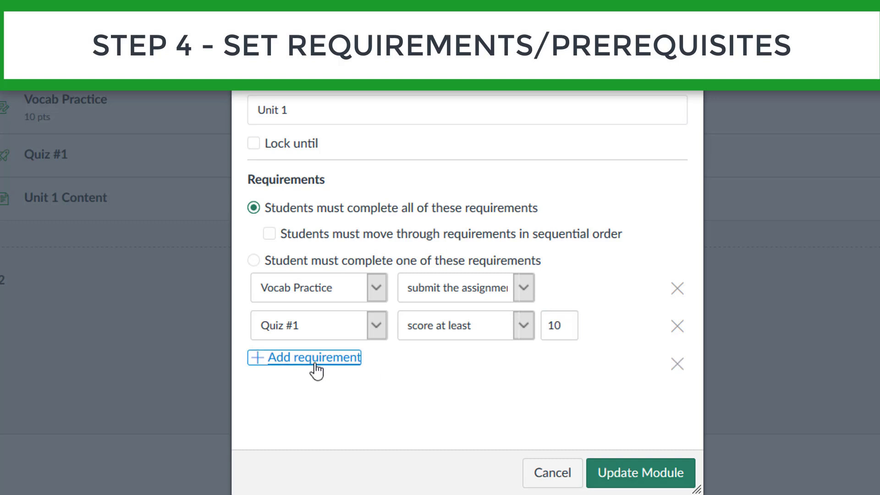
pyautogui.click(377, 367)
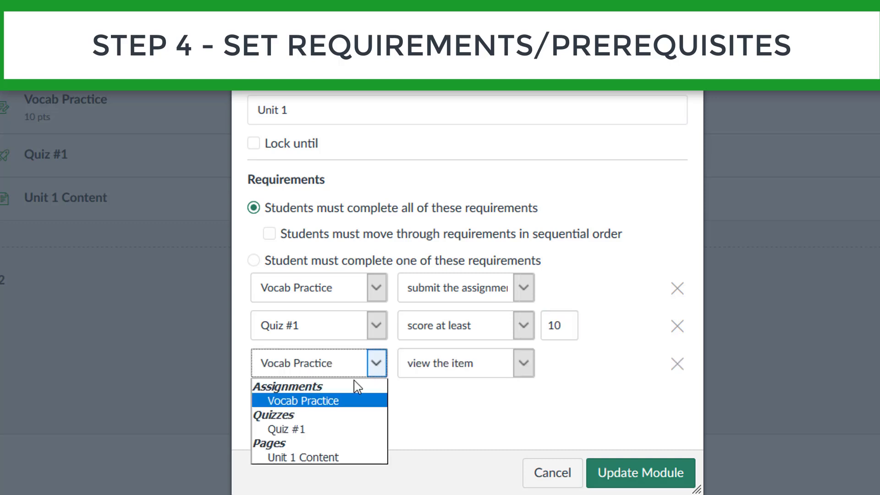
pyautogui.click(304, 457)
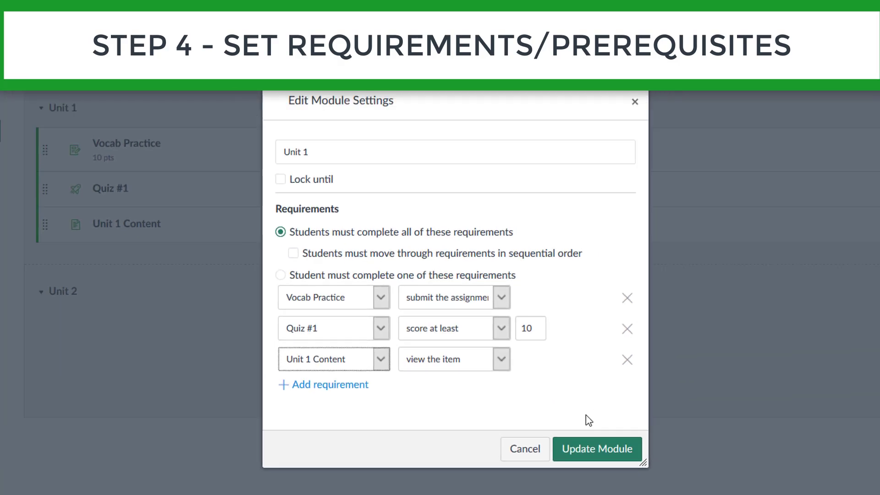
pyautogui.click(641, 472)
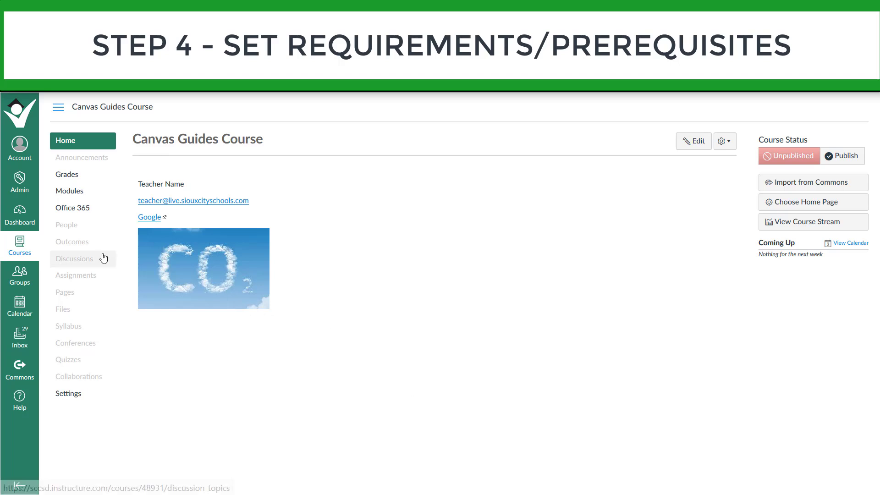
# Step: View the course modules with their requirements and return to the course home page
pyautogui.click(76, 188)
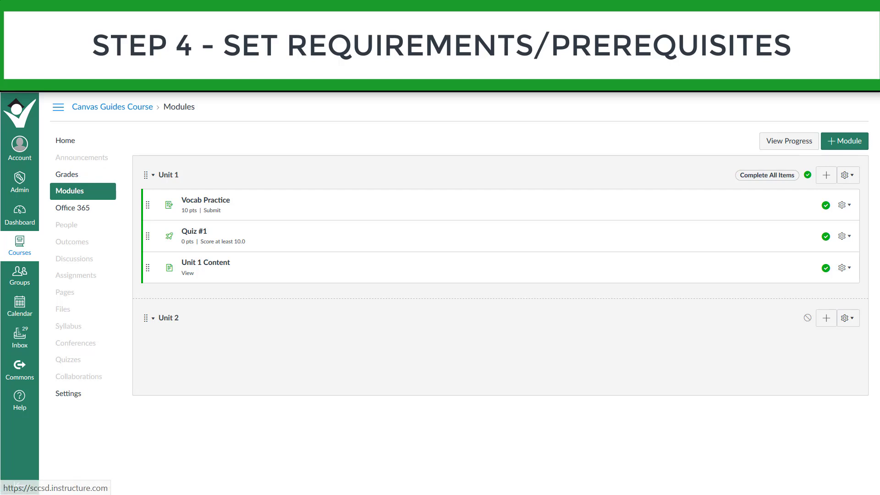
pyautogui.click(71, 144)
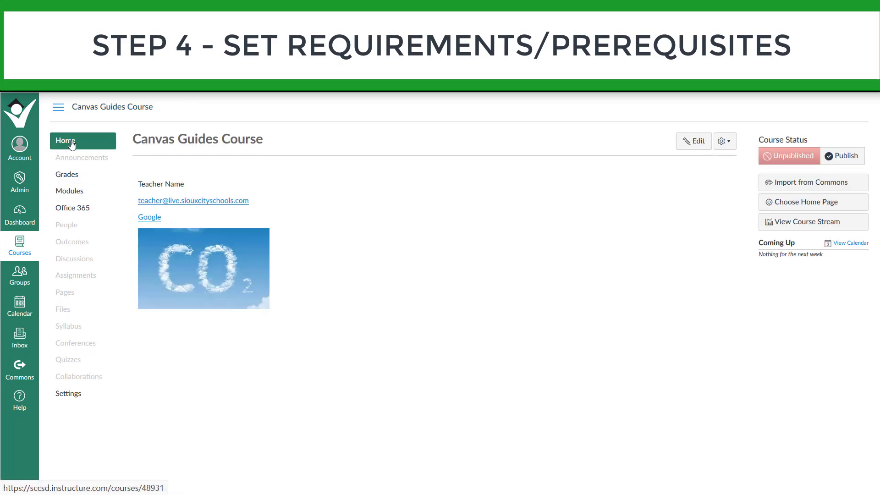